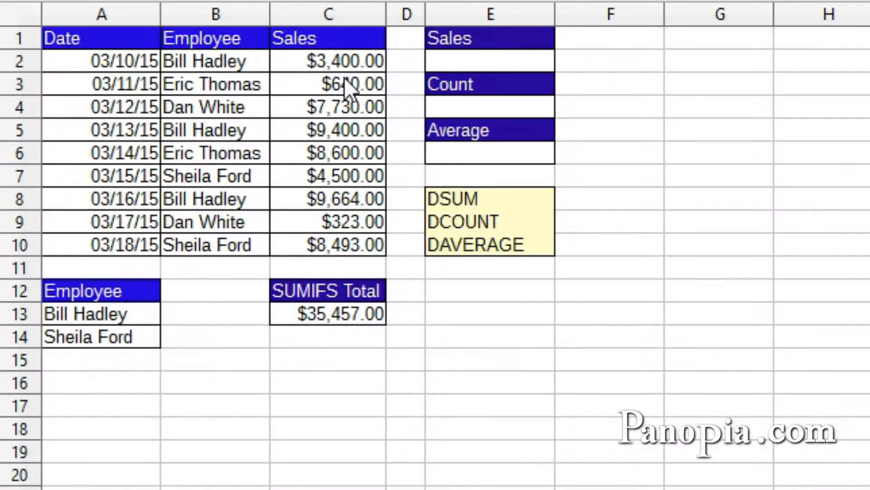
In E2 under Sales, total the chosen employees' sales with =DSUM(A1:C10,3,A12:A14)
left_click(500, 62)
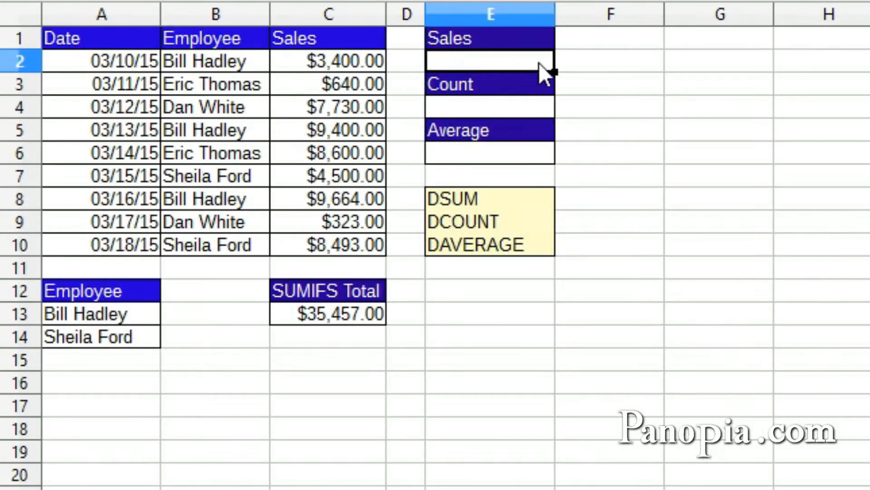
type("=")
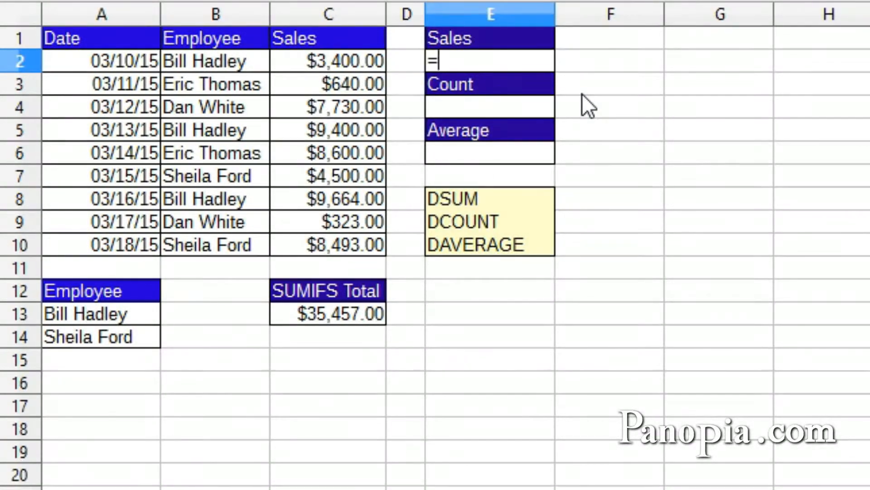
type("dsum")
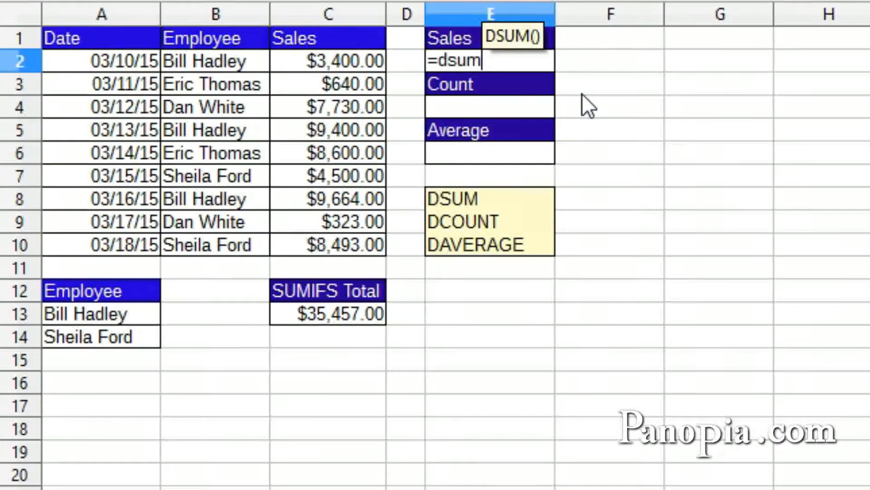
key("Return")
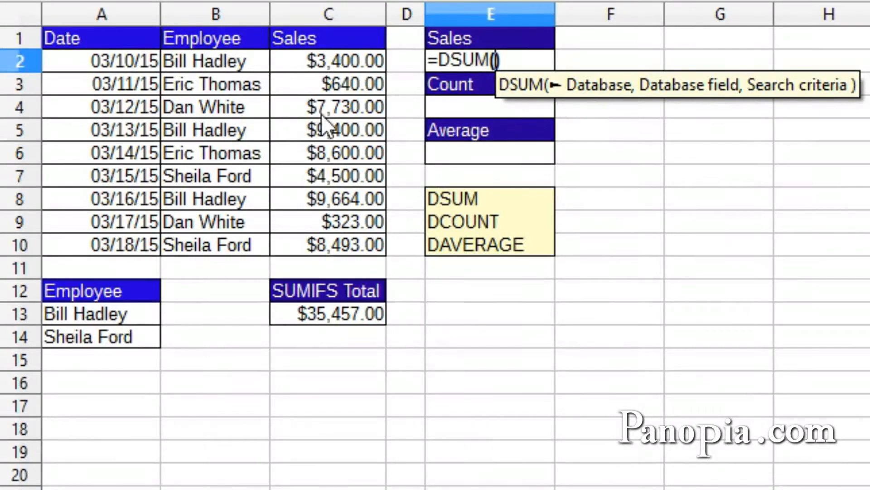
left_click_drag(96, 41, 362, 258)
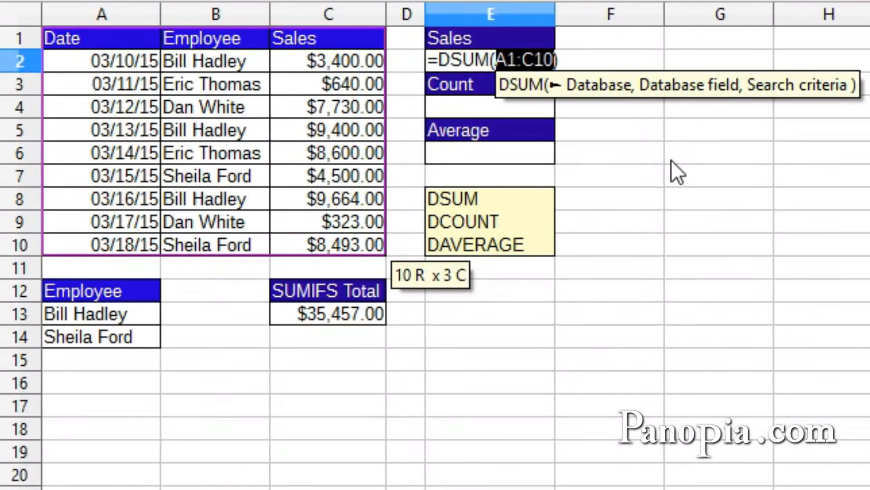
type(",")
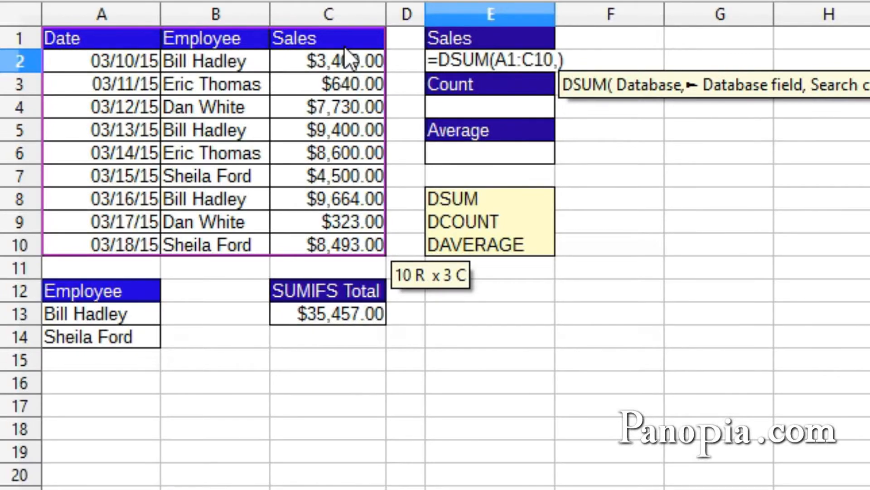
type("3")
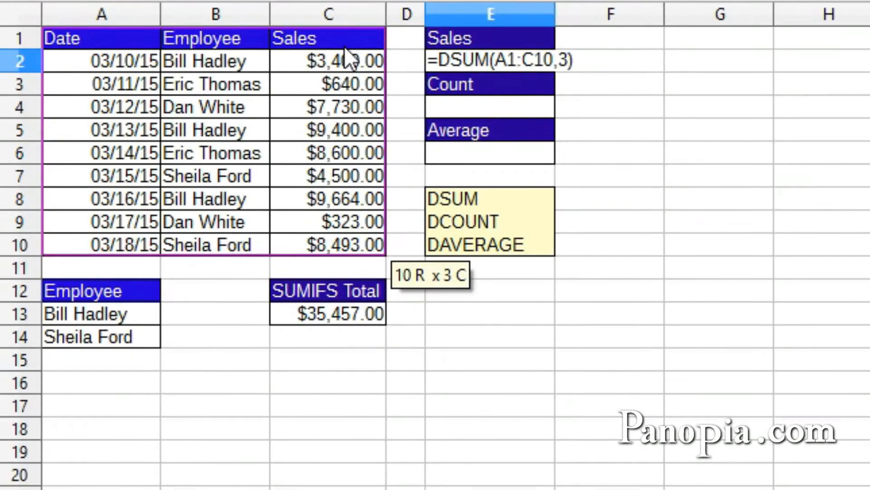
type(",")
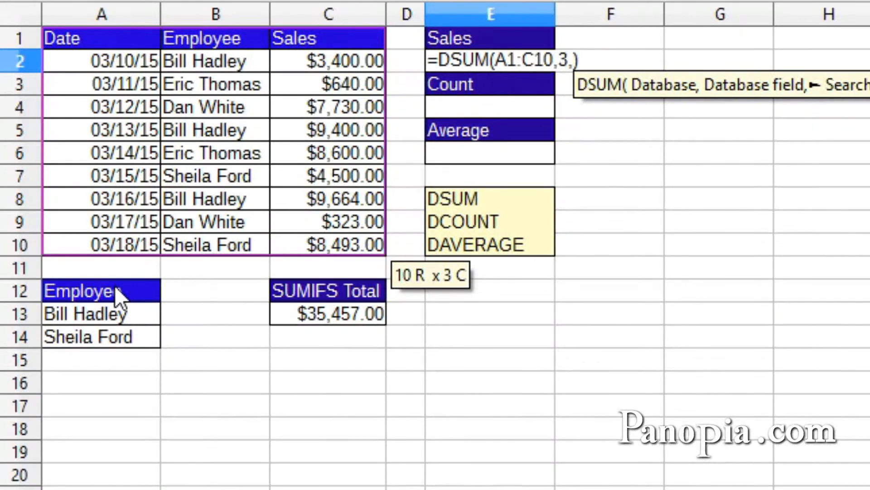
left_click_drag(114, 286, 100, 339)
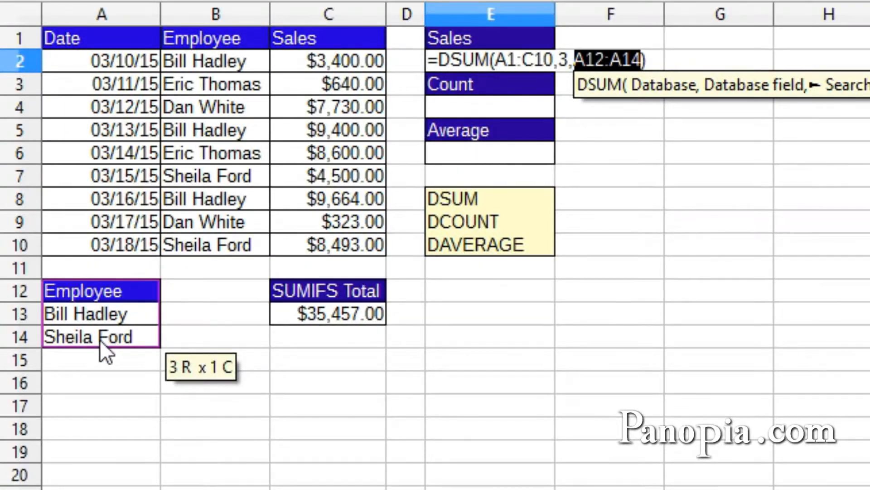
key("Return")
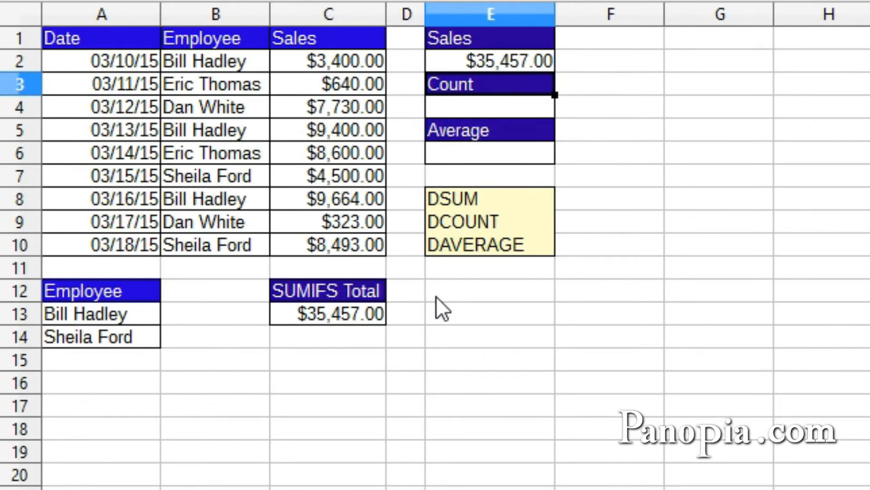
Inspect the formula behind the SUMIFS Total in C13 without changing it, for comparison with the DSUM formula
left_click(355, 312)
double_click(356, 312)
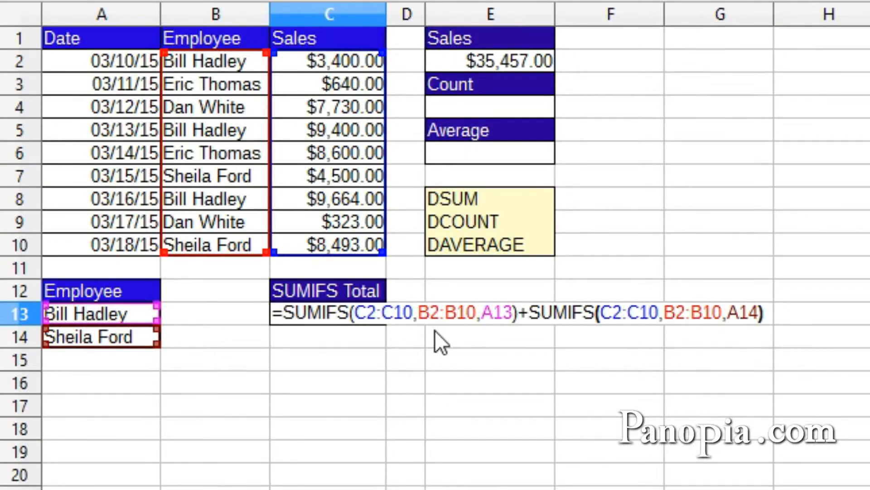
key("Escape")
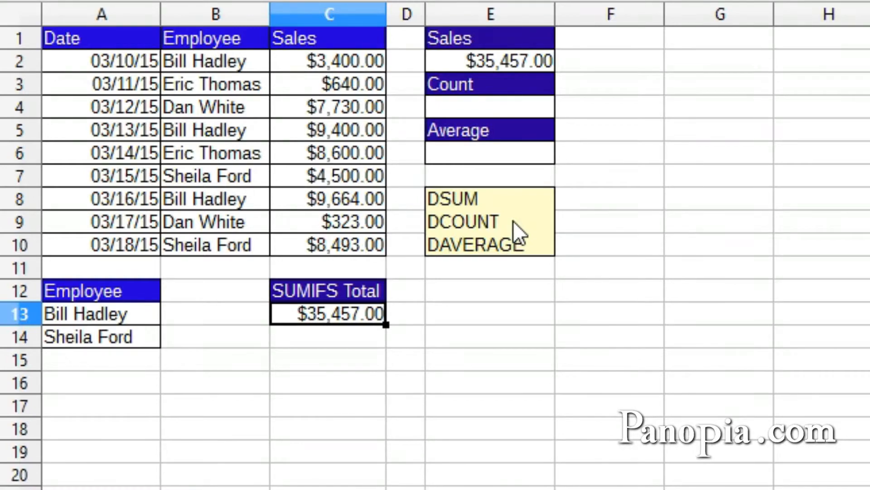
In E4 under Count, count the chosen employees' sales entries with =DCOUNT(A1:C10,3,A12:A14)
left_click(502, 105)
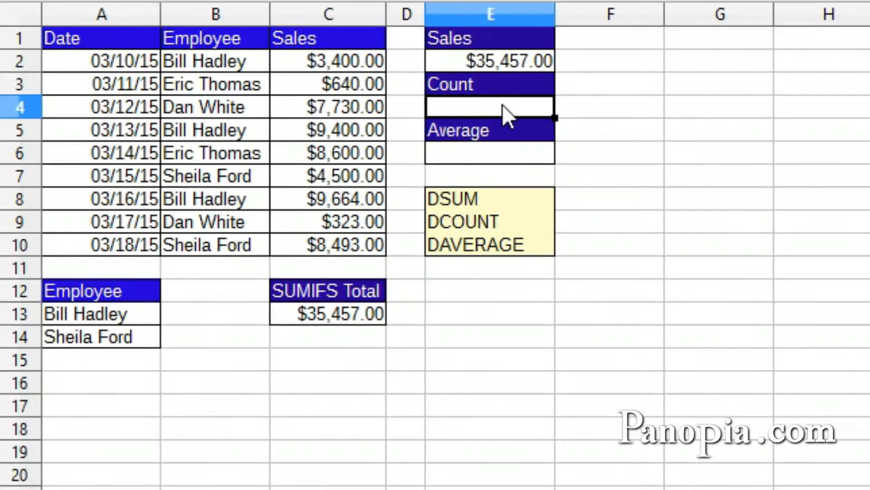
type("=")
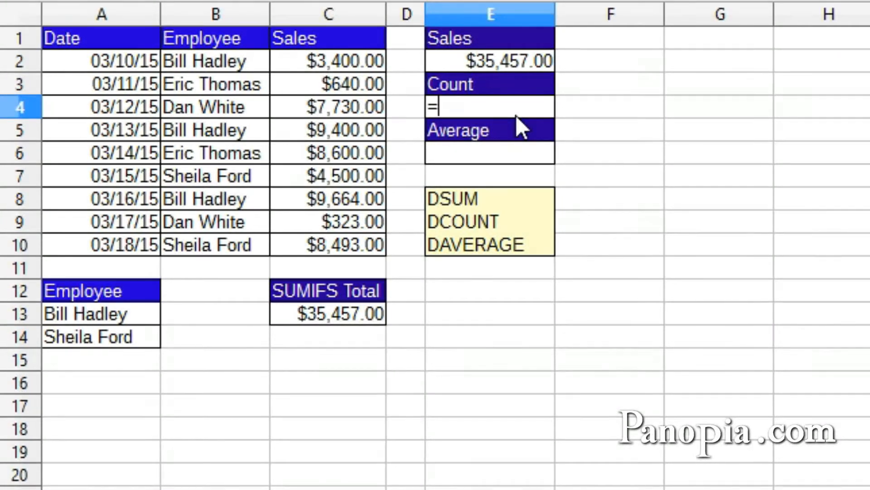
type("dco")
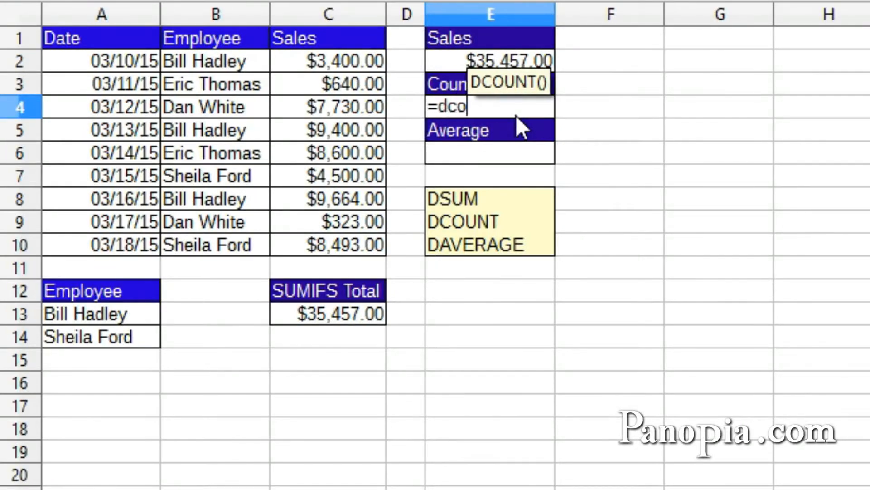
key("Return")
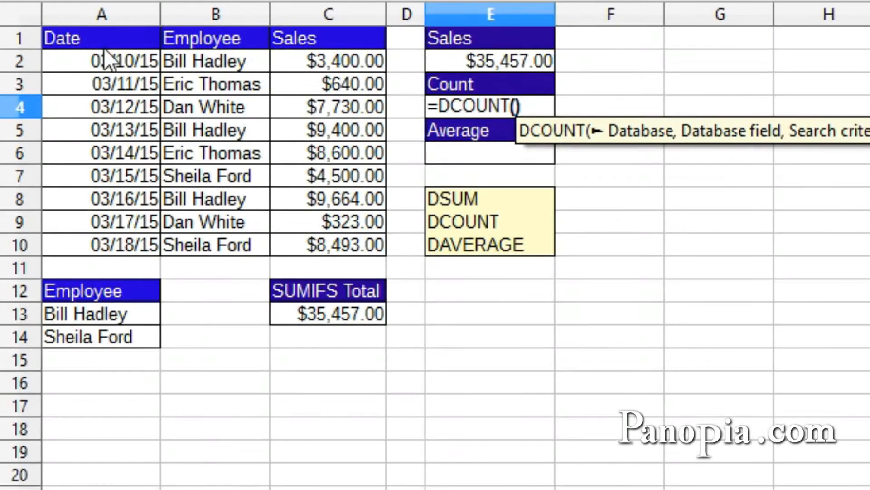
left_click_drag(95, 37, 317, 235)
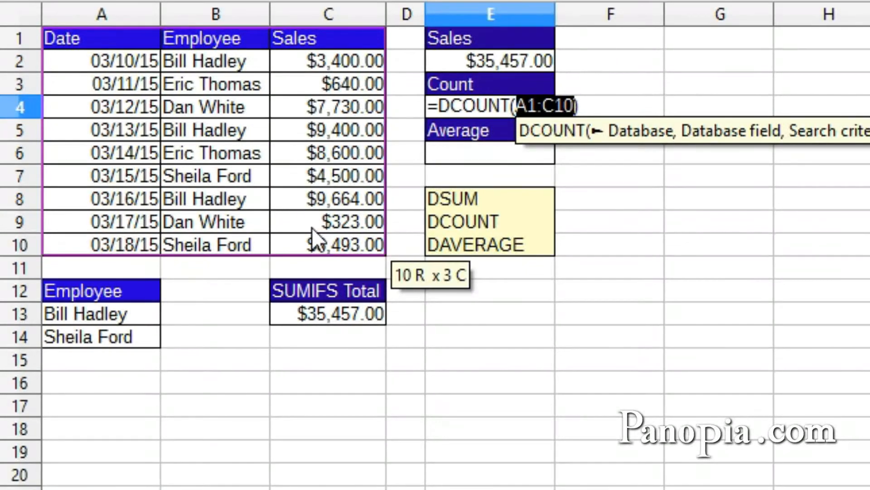
type(",")
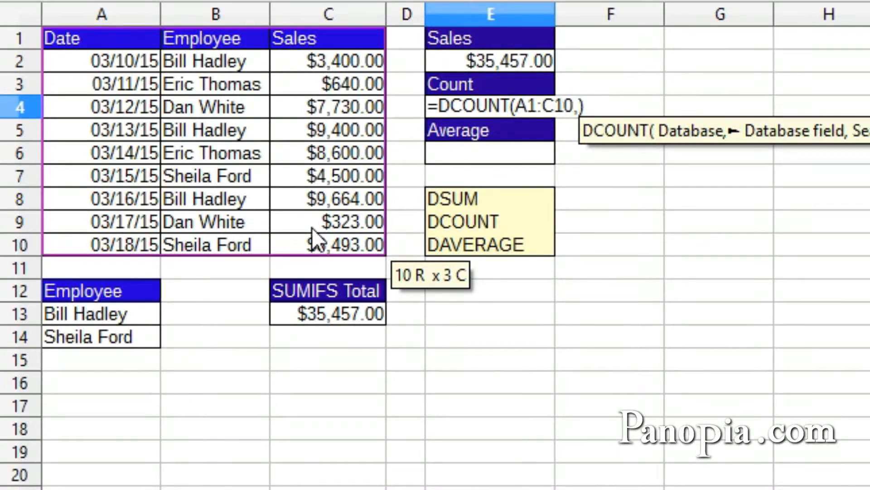
type("3")
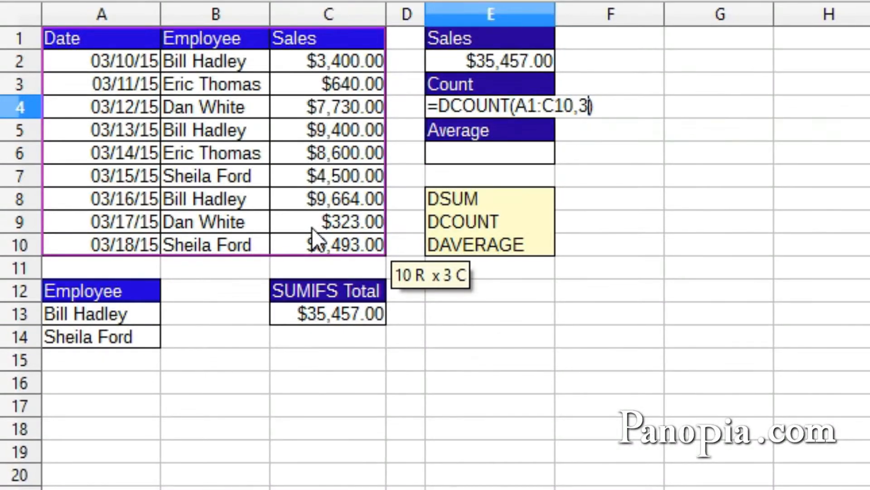
type(",")
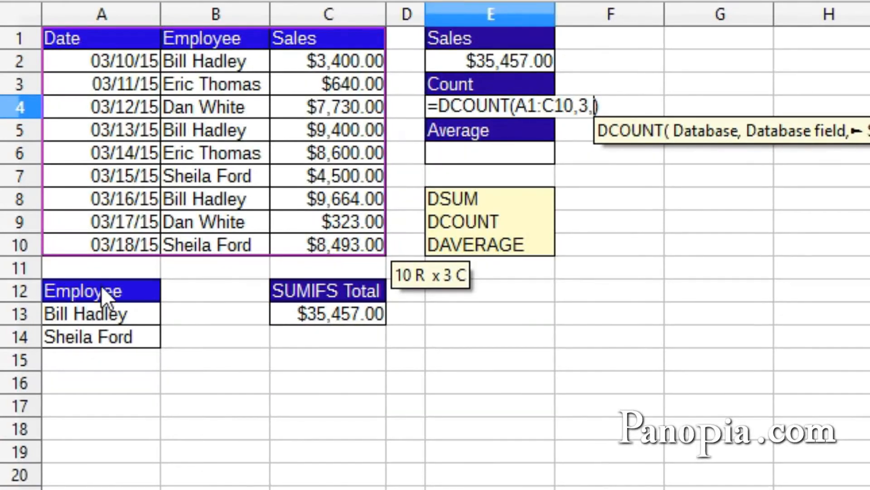
left_click_drag(97, 289, 97, 337)
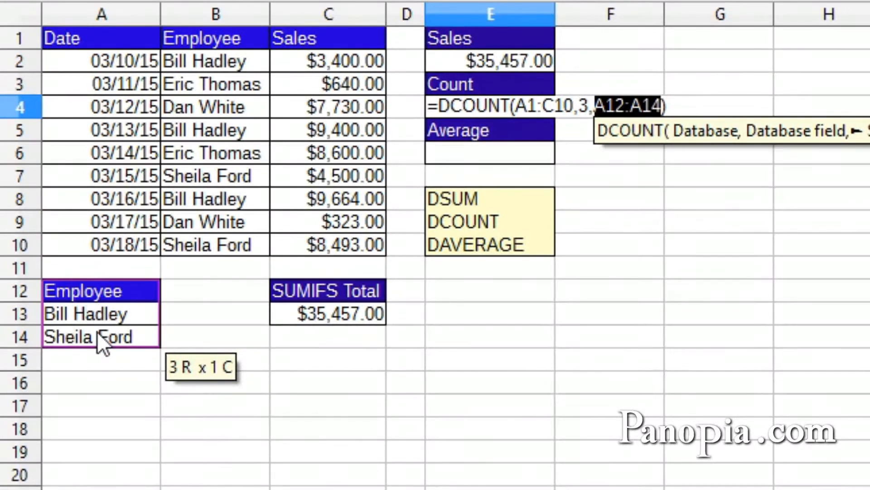
key("Return")
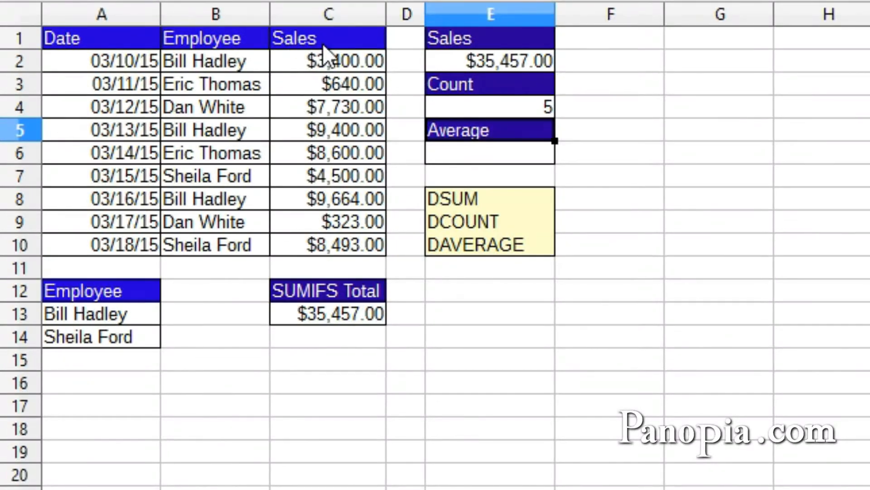
In E6 under Average, average the chosen employees' sales with =DAVERAGE(B1:C10,2,A12:A14), leaving the Date column out of the database range
left_click(481, 152)
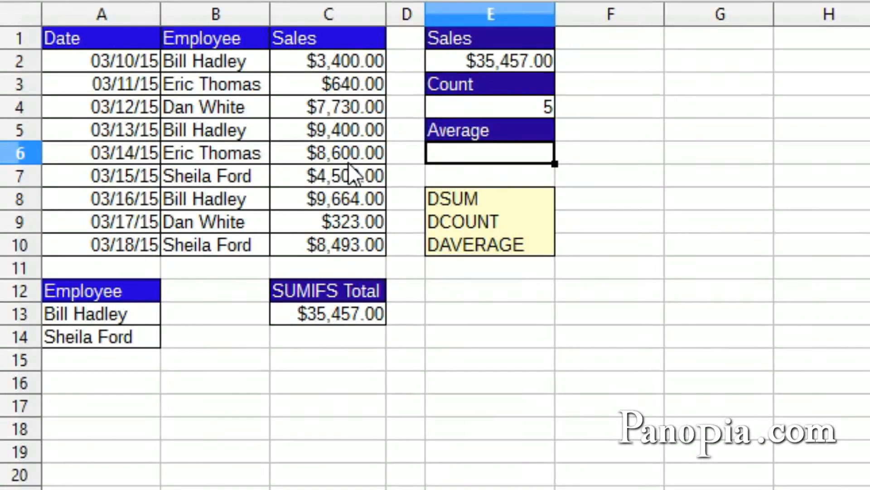
type("=d")
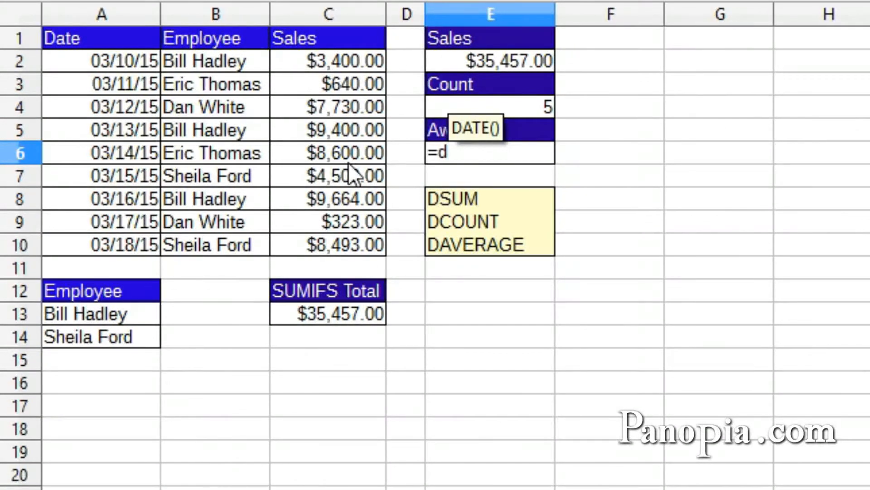
type("av")
key("Return")
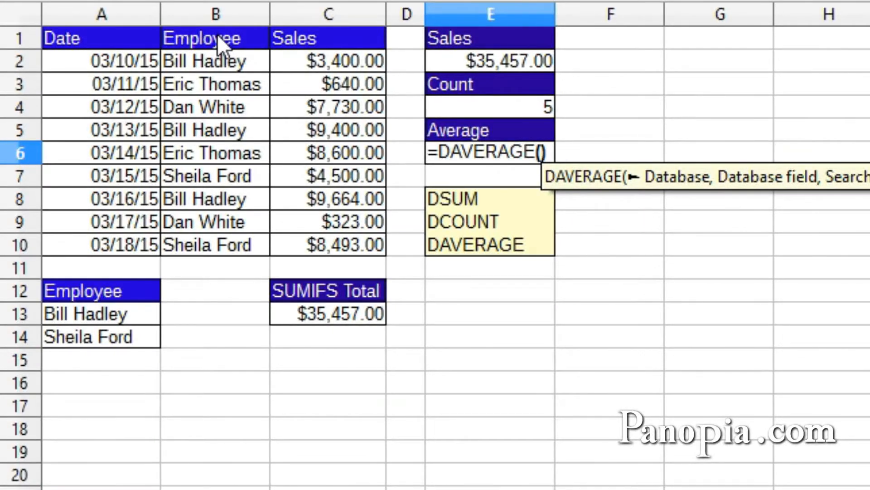
left_click_drag(219, 40, 317, 236)
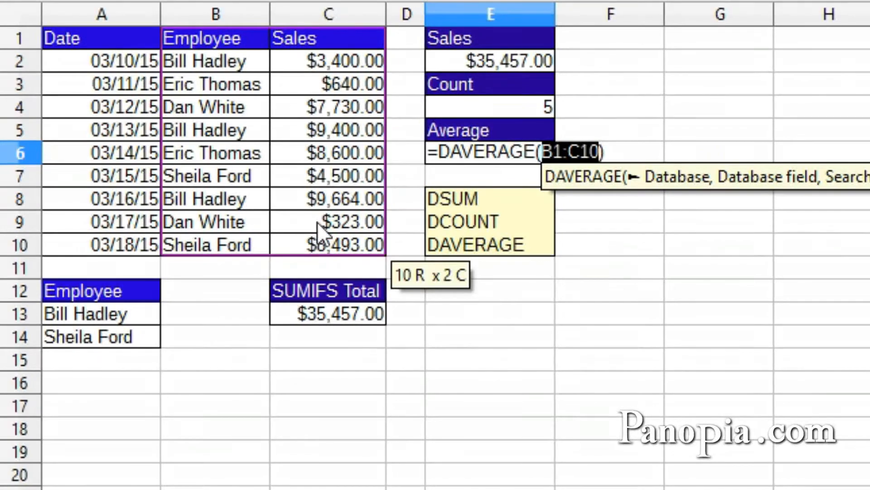
type(",")
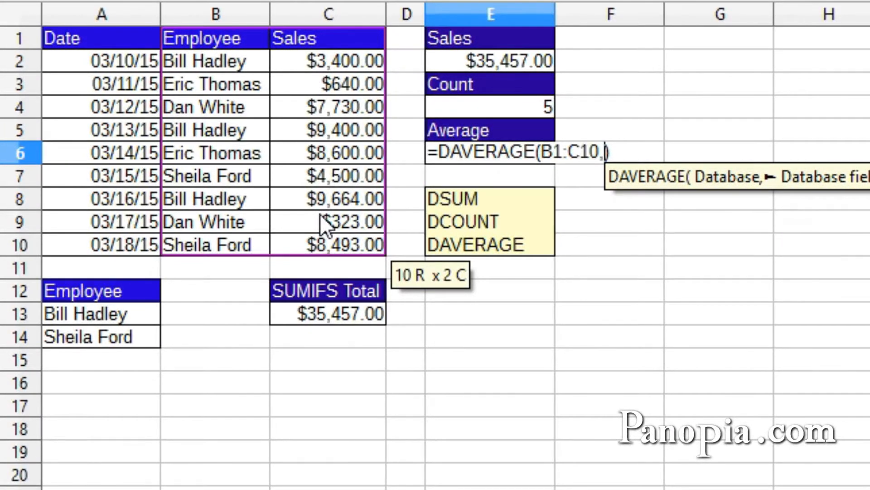
type("2,")
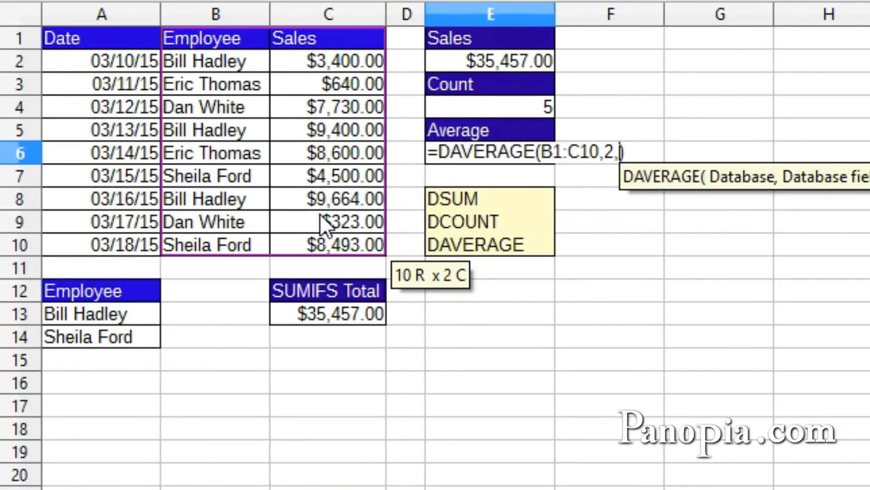
left_click_drag(124, 295, 114, 337)
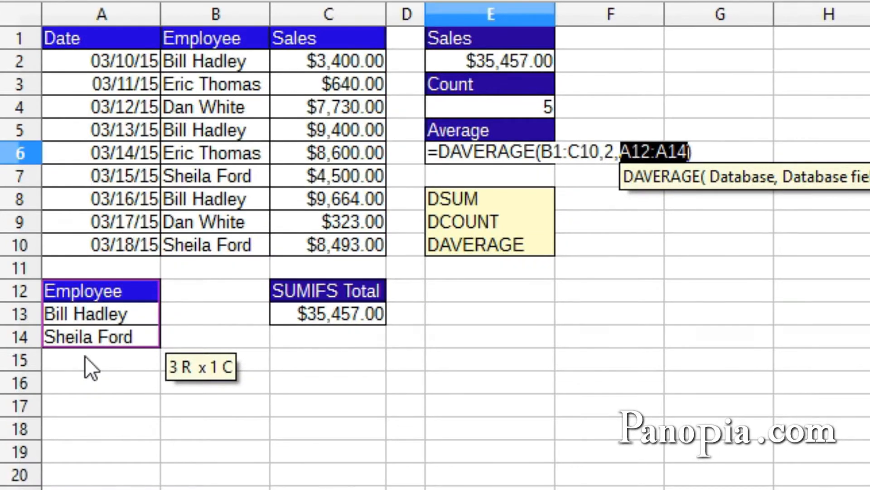
key("Return")
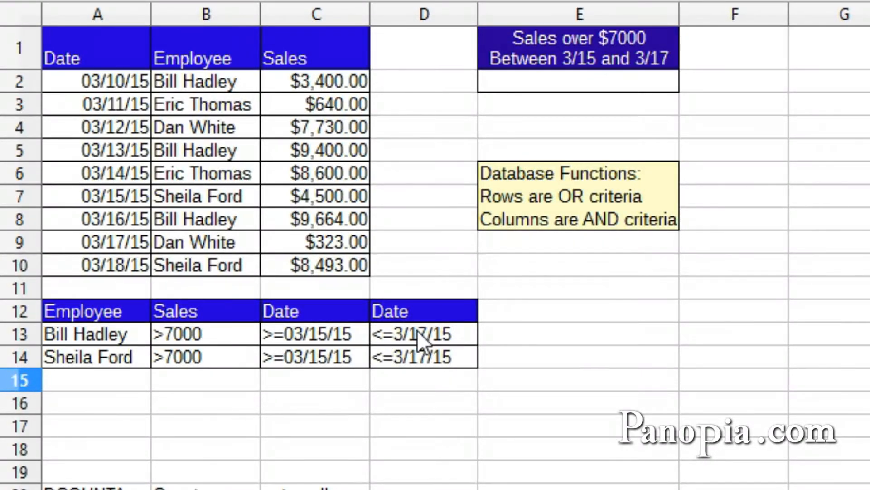
In E2 under the sales over $7000 heading, total the sales matching the employee, amount and date criteria with =DSUM(A1:C10,3,A12:D14)
left_click(552, 85)
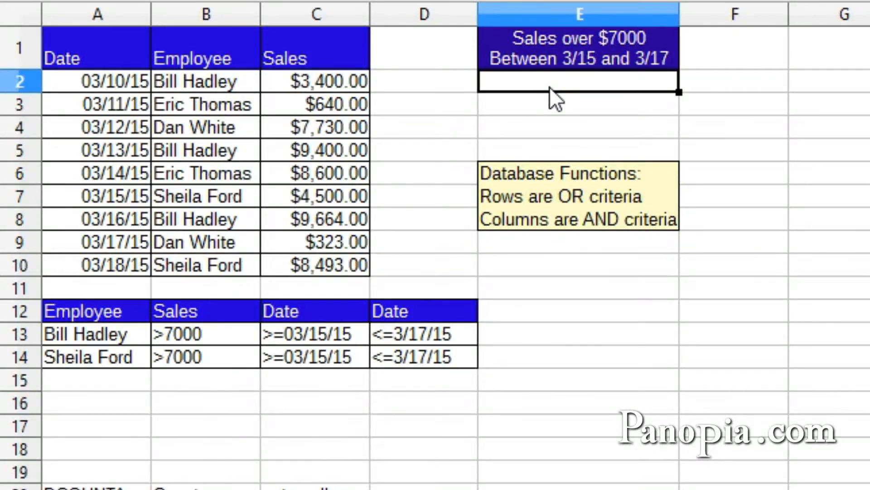
type("=")
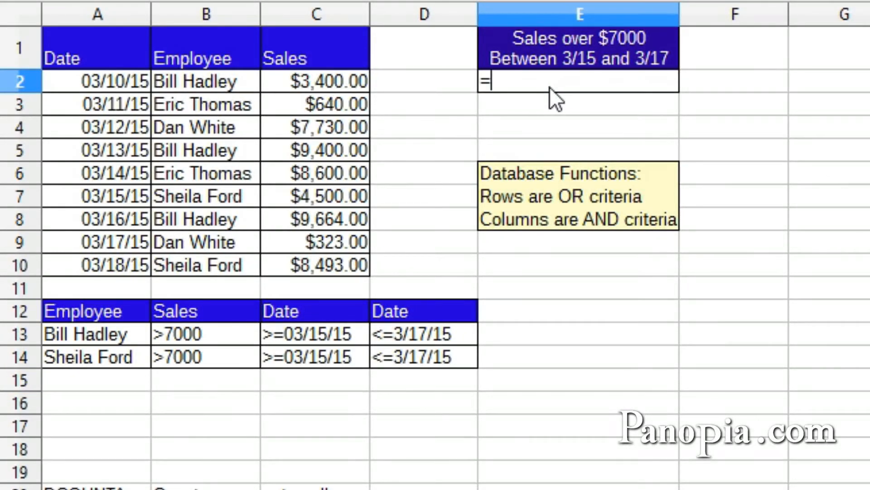
type("dsum")
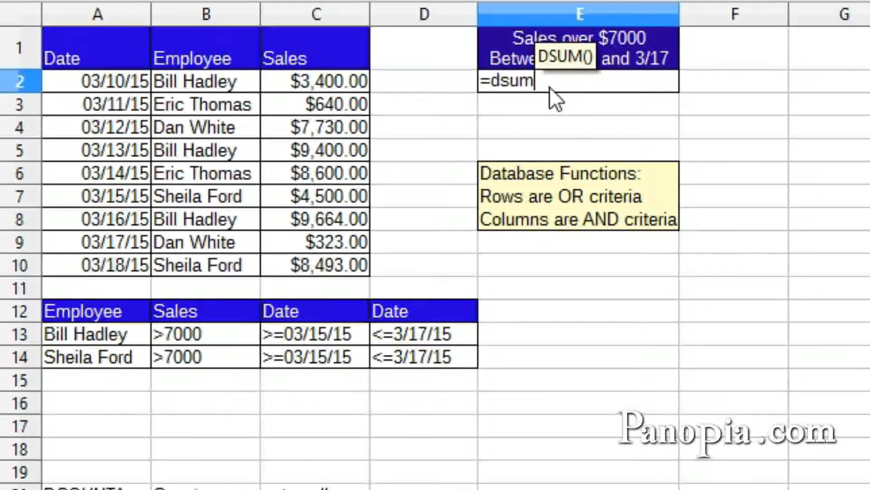
key("Return")
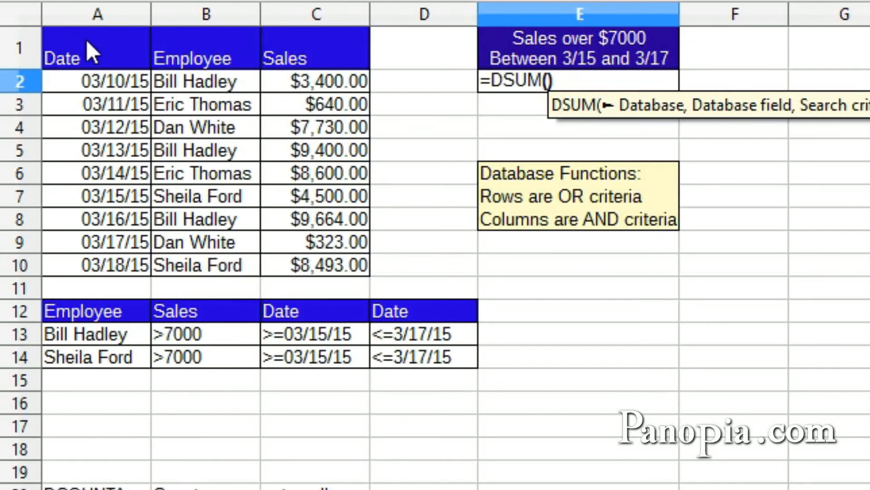
left_click_drag(87, 39, 318, 266)
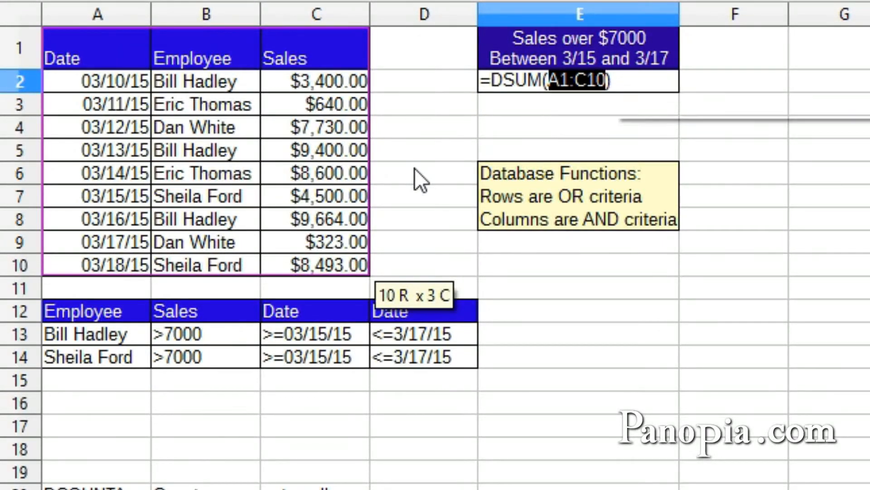
type(",")
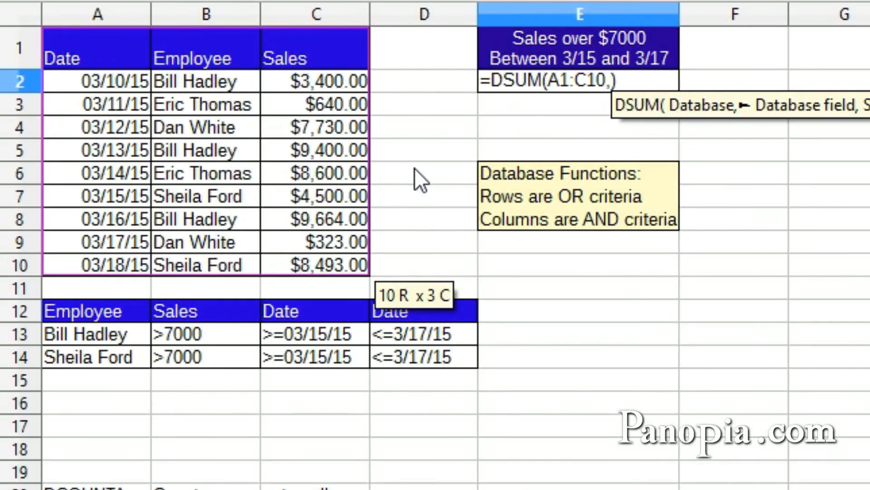
type("3")
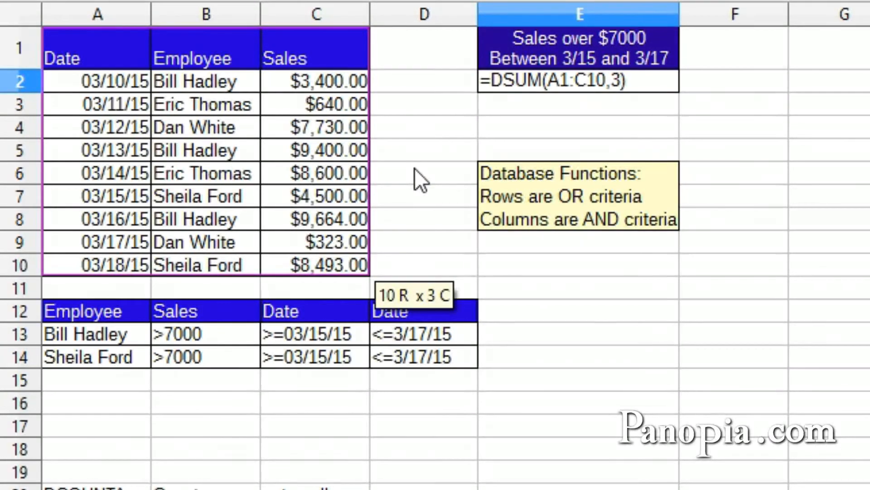
type(",")
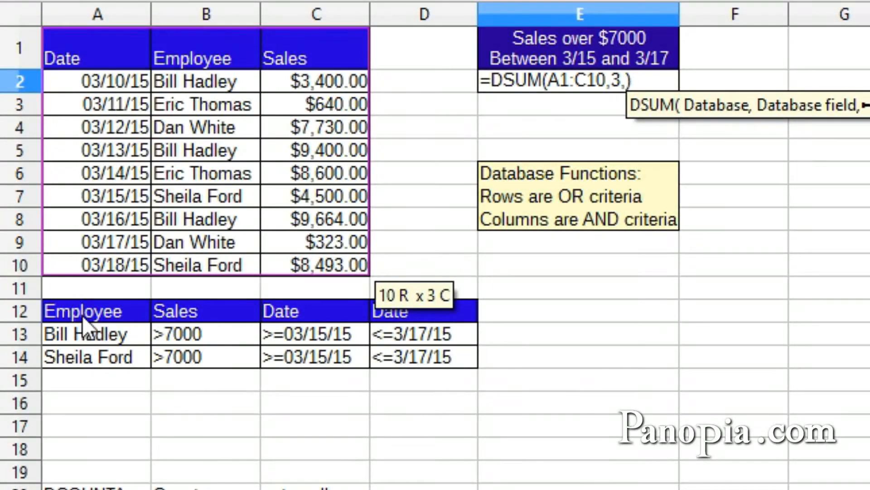
left_click_drag(82, 311, 389, 352)
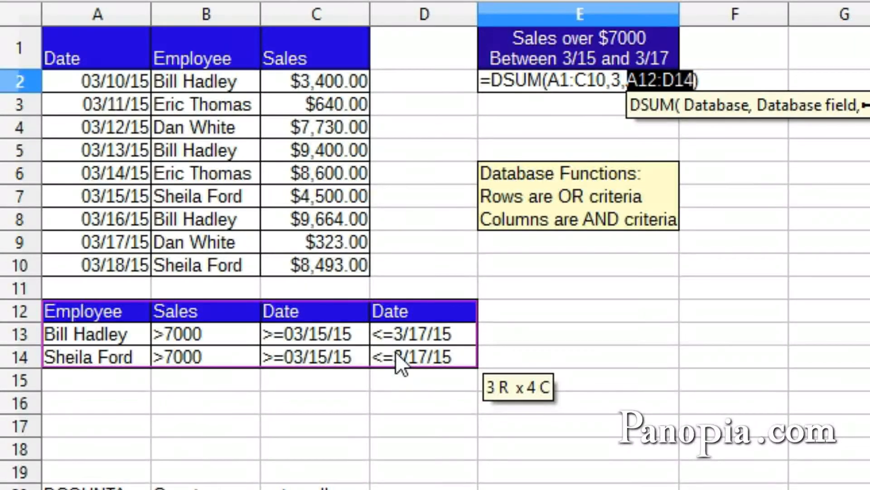
key("Return")
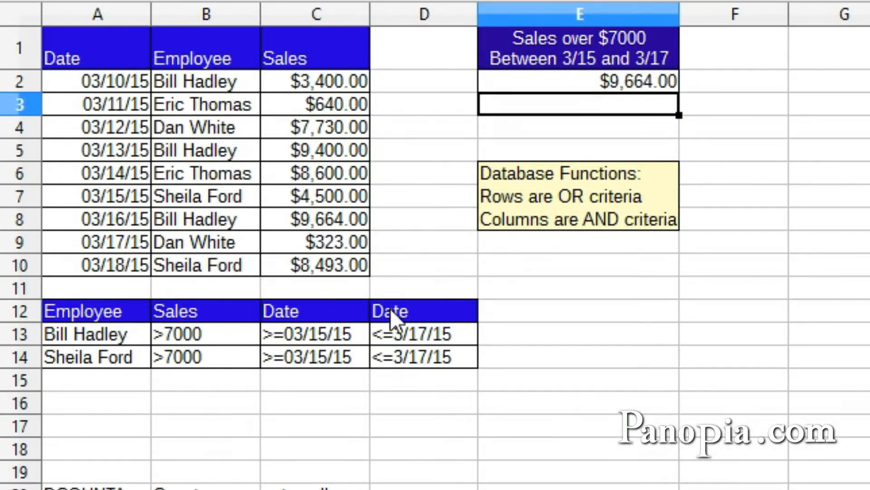